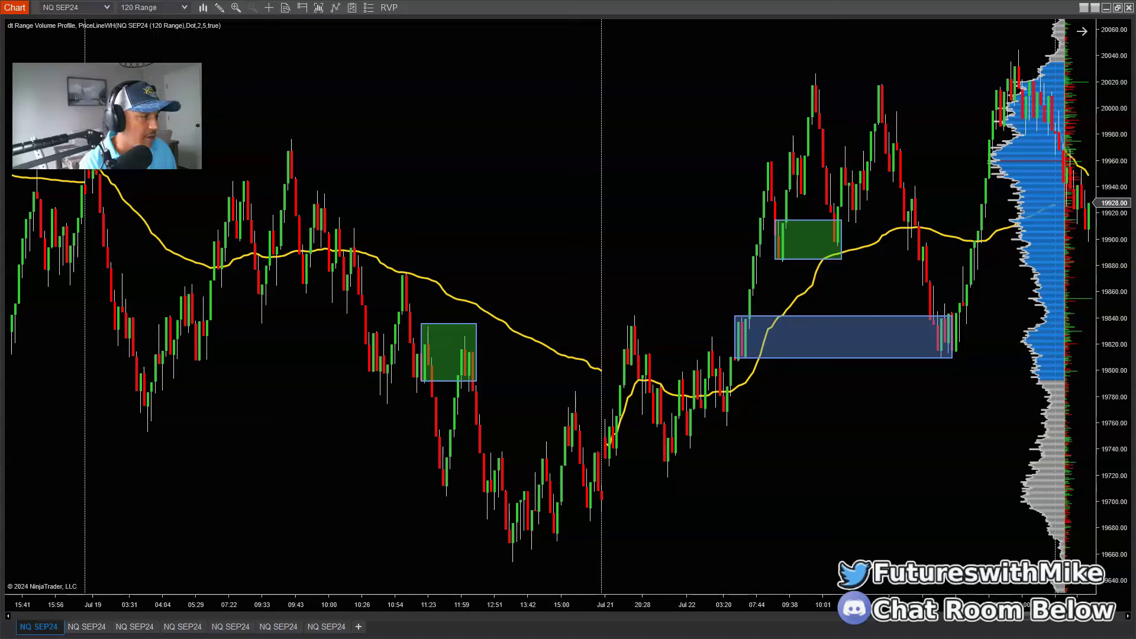
- Scroll the 120 Range chart back and compress its bars to show history to Jul 17
{"action": "scroll", "coordinate": [75, 577], "scroll_direction": "up", "scroll_amount": 5}
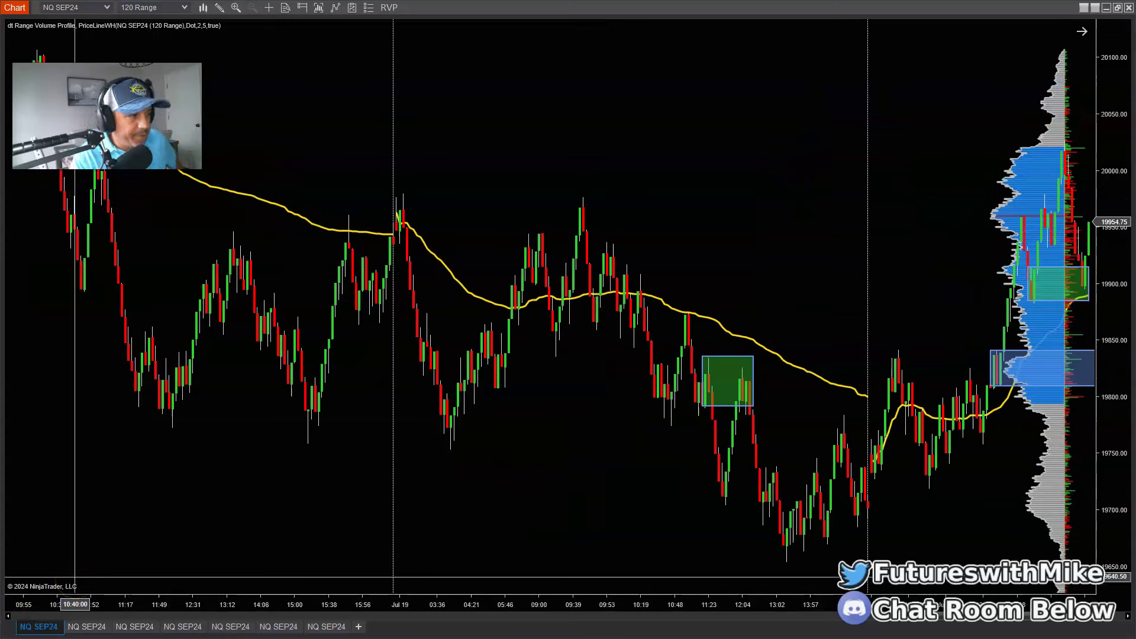
{"action": "left_click_drag", "start_coordinate": [218, 579], "coordinate": [236, 560]}
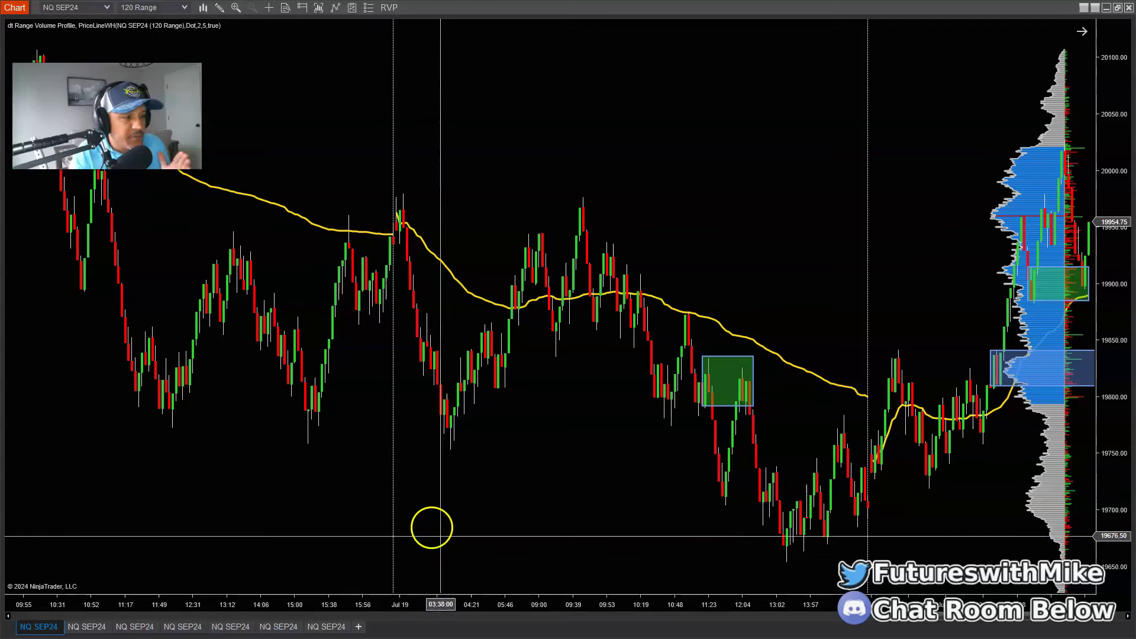
{"action": "left_click_drag", "start_coordinate": [519, 603], "coordinate": [642, 599]}
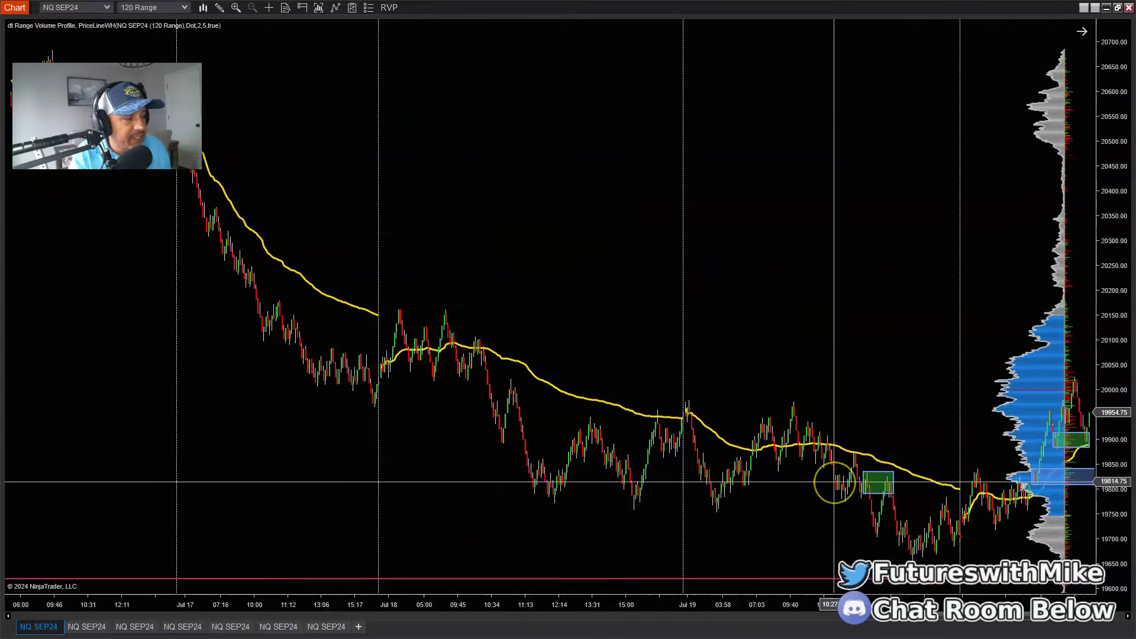
- Zoom the 120 Range chart in on the Jul 18–19 bars so the green and blue zones are readable
{"action": "left_click", "coordinate": [499, 482]}
{"action": "left_click", "coordinate": [25, 578]}
{"action": "scroll", "coordinate": [225, 248], "scroll_direction": "up", "scroll_amount": 3}
{"action": "left_click_drag", "start_coordinate": [226, 248], "coordinate": [815, 513]}
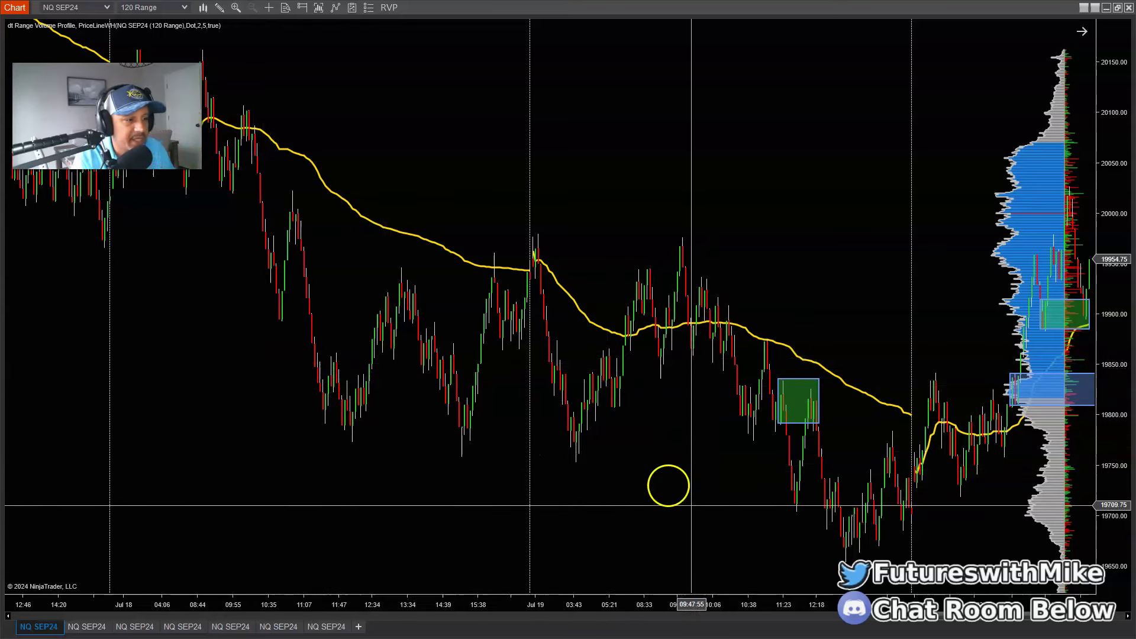
- Widen the bar spacing, then switch to the third NQ SEP24 tab's 24 Range chart
{"action": "left_click_drag", "start_coordinate": [759, 600], "coordinate": [730, 604]}
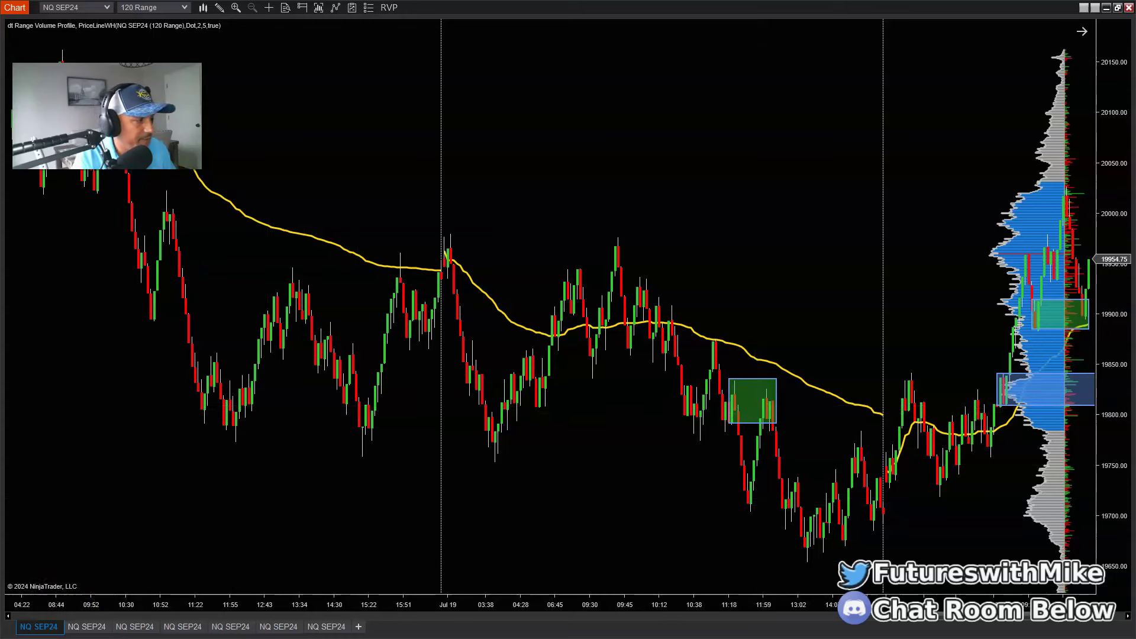
{"action": "left_click", "coordinate": [134, 627]}
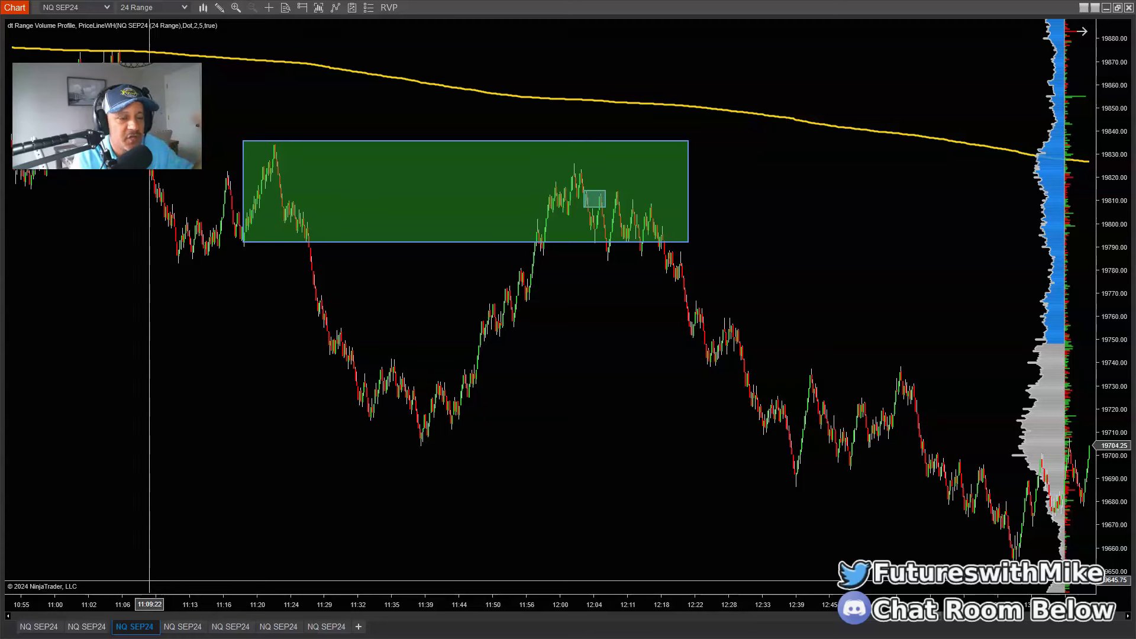
- Pan the 24 Range chart so the green zone near 19800 and its inner box fill the upper area
{"action": "left_click_drag", "start_coordinate": [598, 472], "coordinate": [296, 139]}
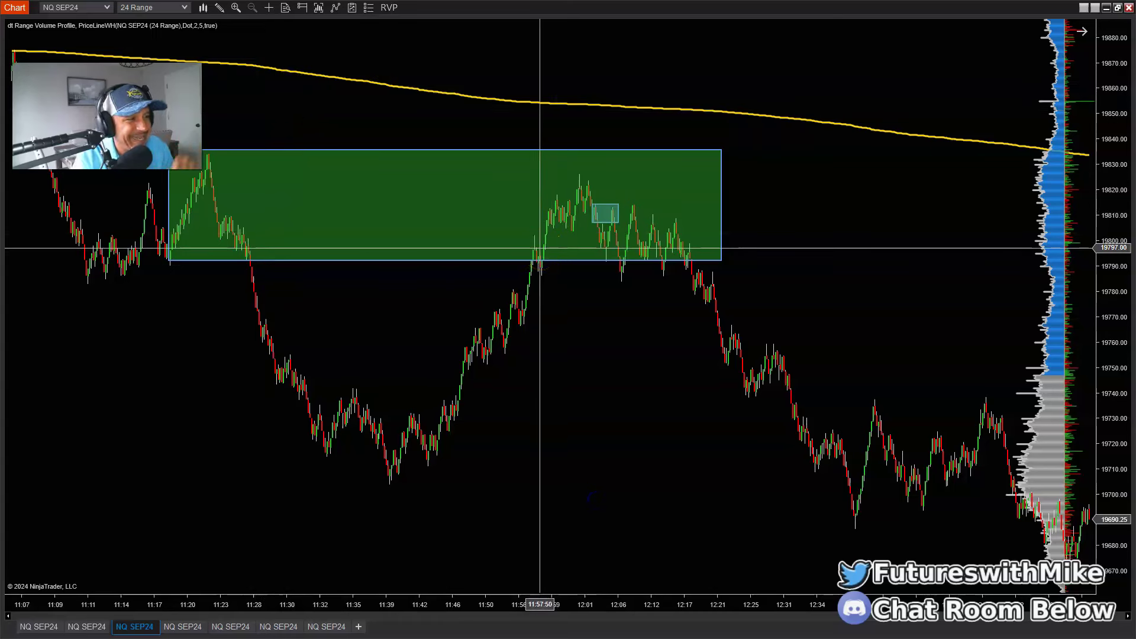
{"action": "left_click_drag", "start_coordinate": [539, 246], "coordinate": [569, 214]}
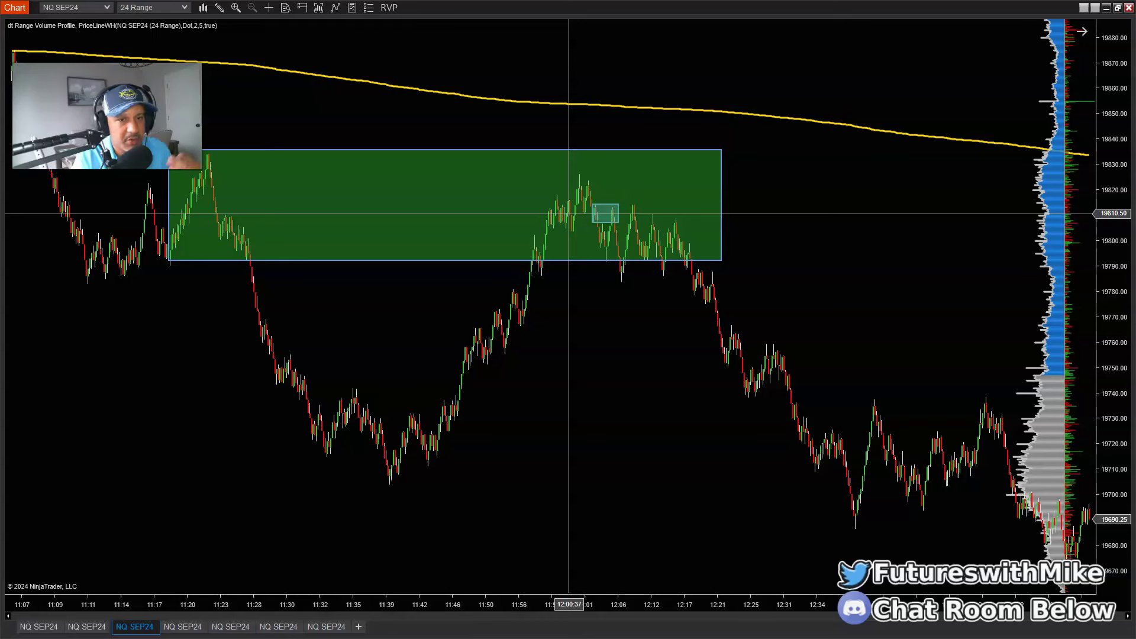
{"action": "mouse_move", "coordinate": [568, 214]}
{"action": "left_mouse_down"}
{"action": "mouse_move", "coordinate": [553, 257]}
{"action": "mouse_move", "coordinate": [578, 183]}
{"action": "mouse_move", "coordinate": [570, 231]}
{"action": "left_mouse_up"}
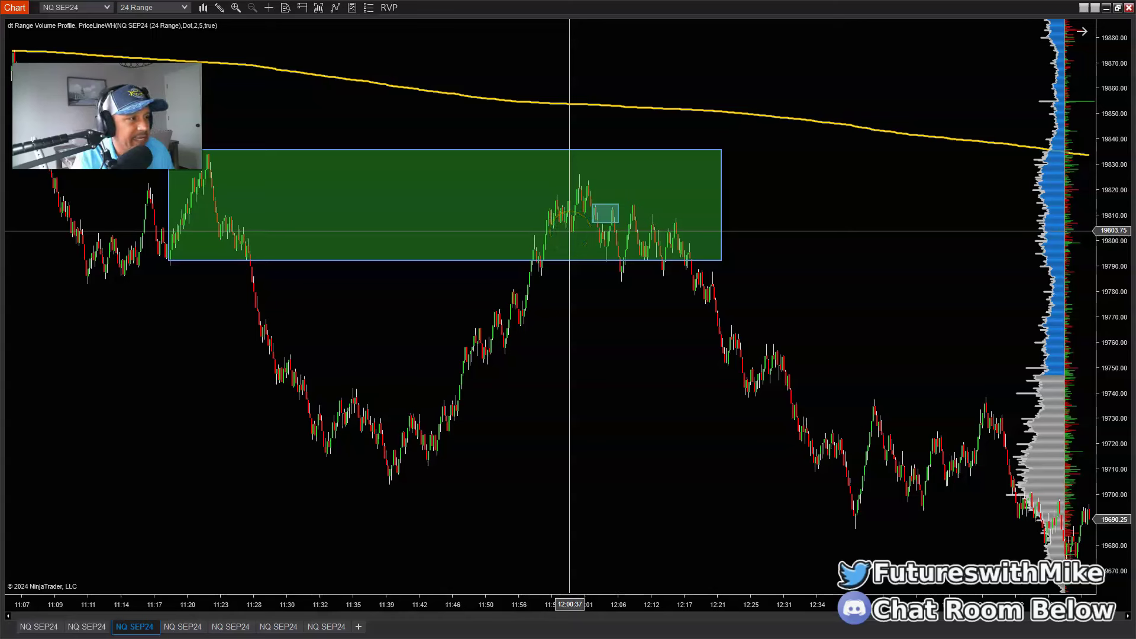
{"action": "left_click_drag", "start_coordinate": [569, 231], "coordinate": [555, 112]}
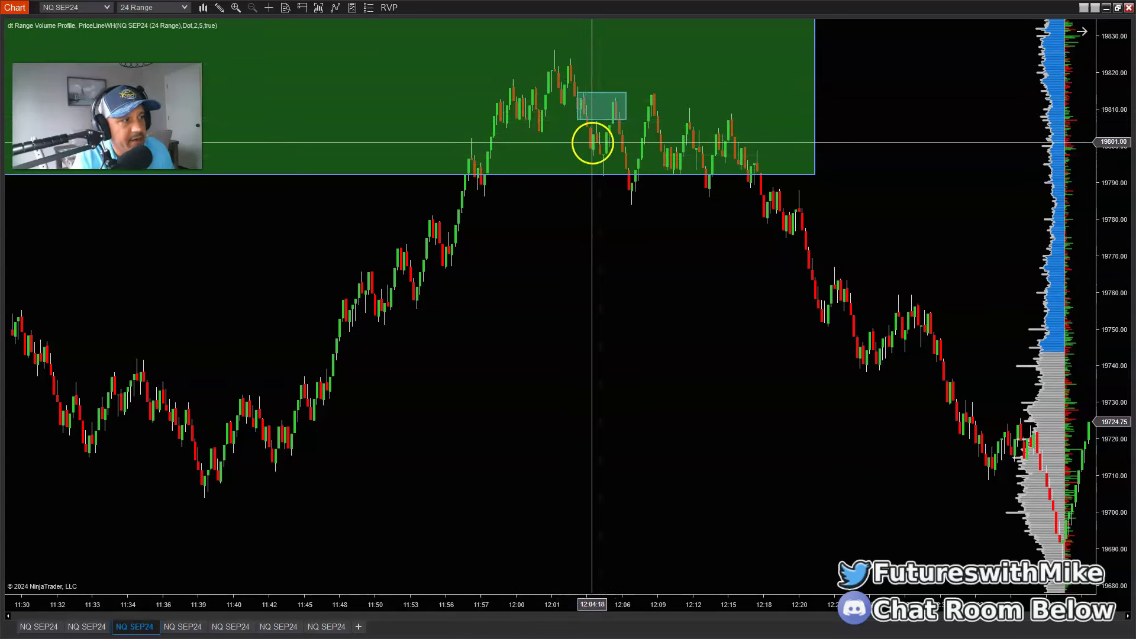
- Select and reshape the small blue box inside the green zone near its upper edge
{"action": "left_click", "coordinate": [601, 104]}
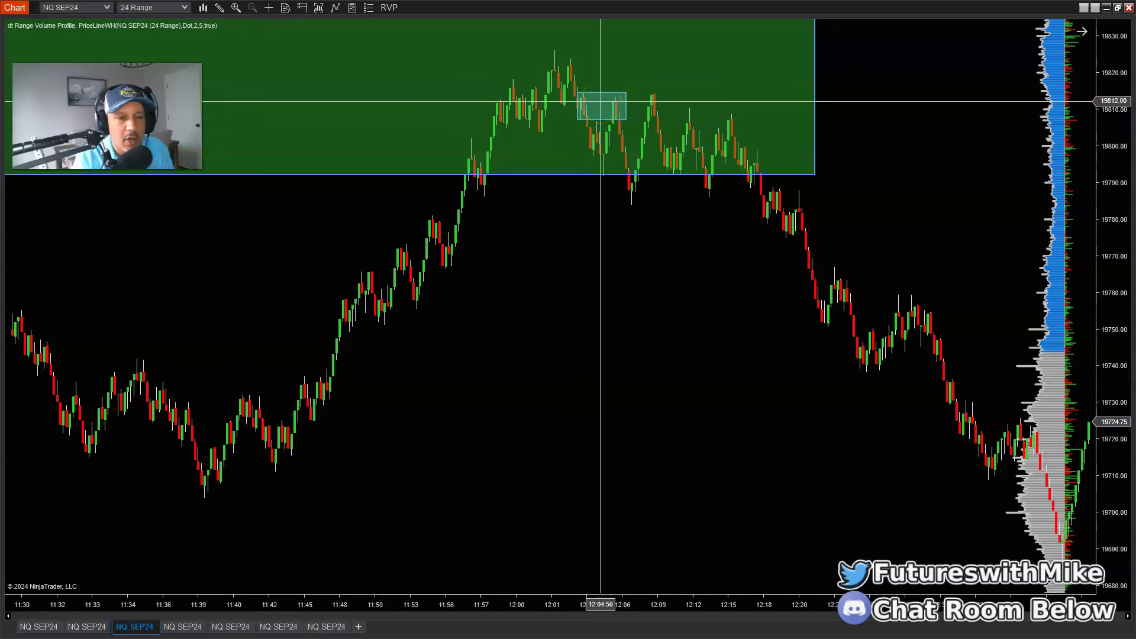
{"action": "left_click", "coordinate": [597, 99]}
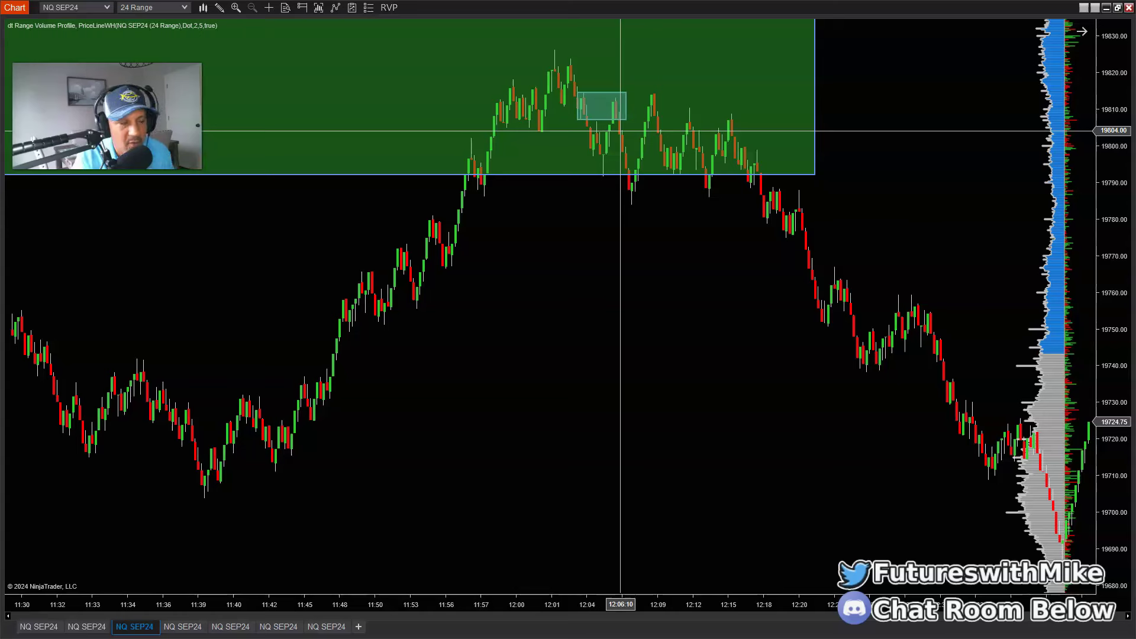
{"action": "left_click", "coordinate": [603, 174]}
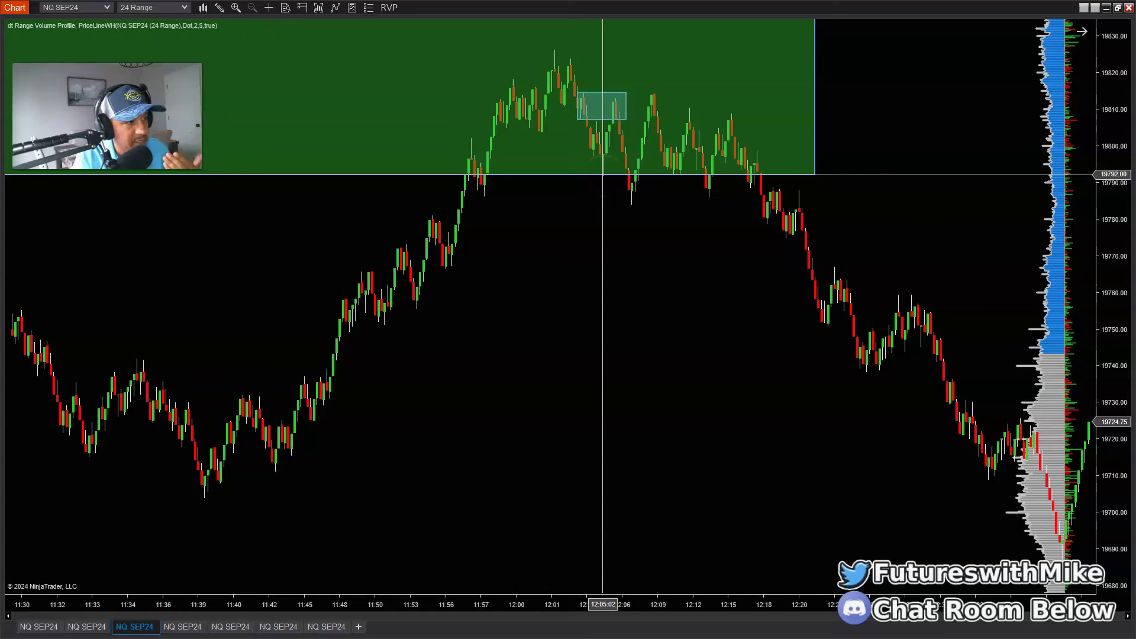
{"action": "mouse_move", "coordinate": [603, 174]}
{"action": "left_mouse_down"}
{"action": "mouse_move", "coordinate": [531, 177]}
{"action": "mouse_move", "coordinate": [483, 196]}
{"action": "mouse_move", "coordinate": [451, 251]}
{"action": "mouse_move", "coordinate": [598, 175]}
{"action": "mouse_move", "coordinate": [467, 215]}
{"action": "mouse_move", "coordinate": [562, 170]}
{"action": "mouse_move", "coordinate": [601, 175]}
{"action": "left_mouse_up"}
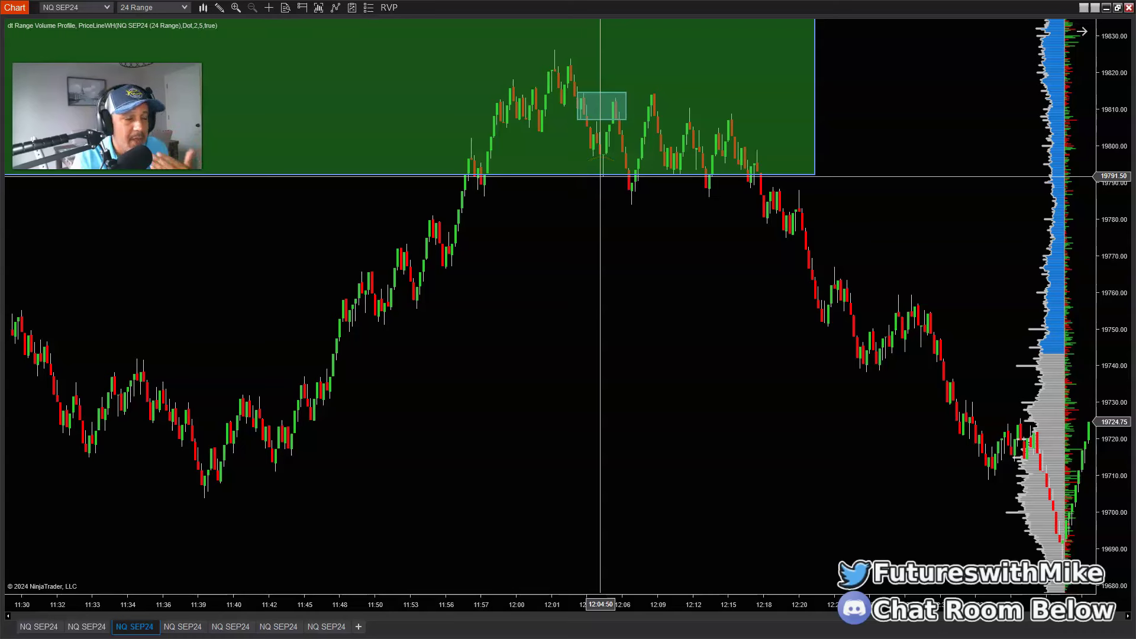
{"action": "left_click_drag", "start_coordinate": [601, 176], "coordinate": [615, 111]}
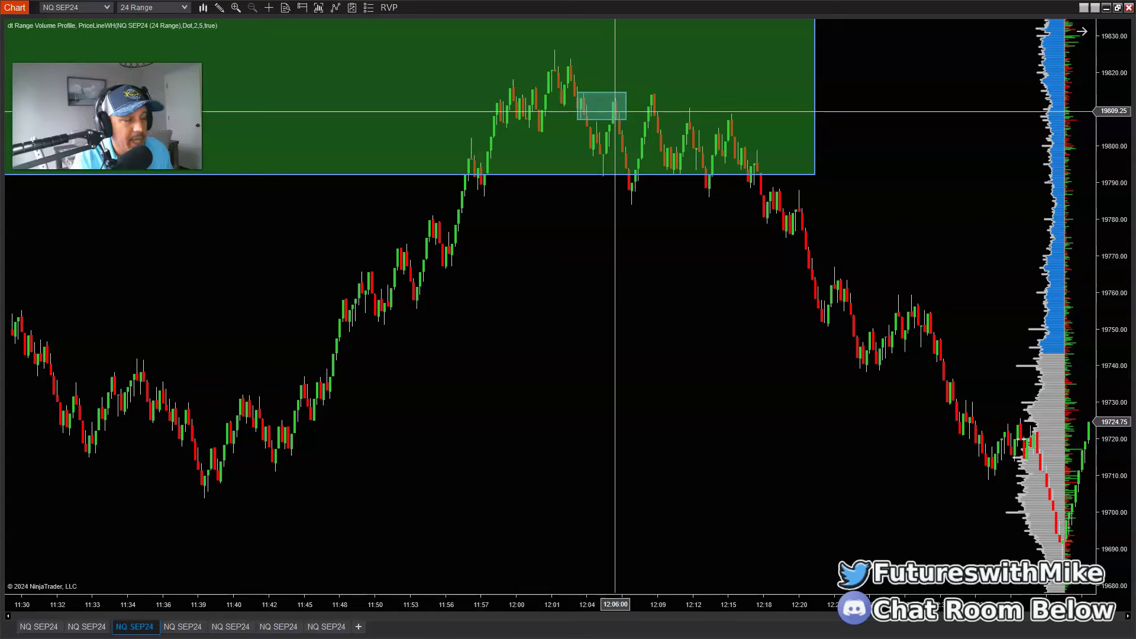
{"action": "left_click_drag", "start_coordinate": [506, 190], "coordinate": [575, 104]}
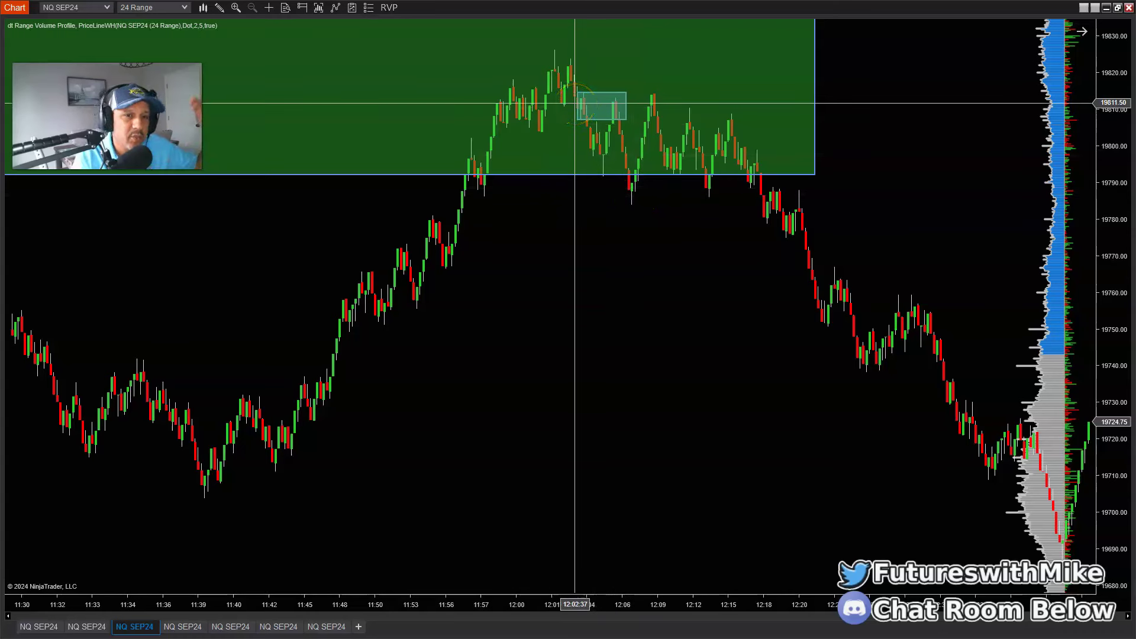
{"action": "left_click_drag", "start_coordinate": [575, 104], "coordinate": [575, 103]}
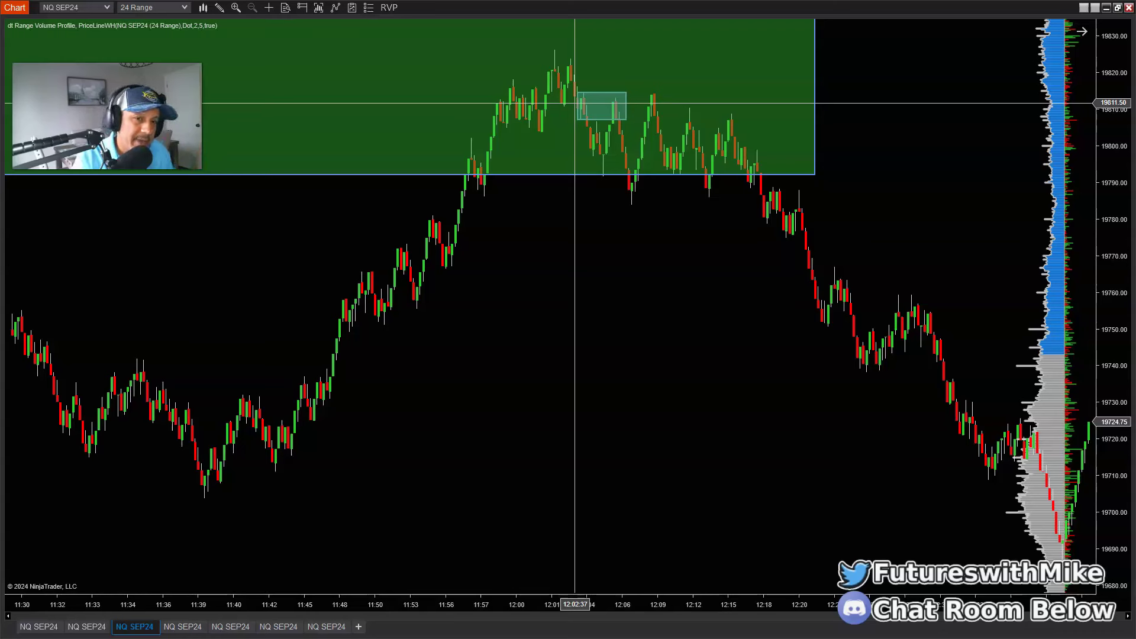
{"action": "left_click_drag", "start_coordinate": [617, 116], "coordinate": [603, 176]}
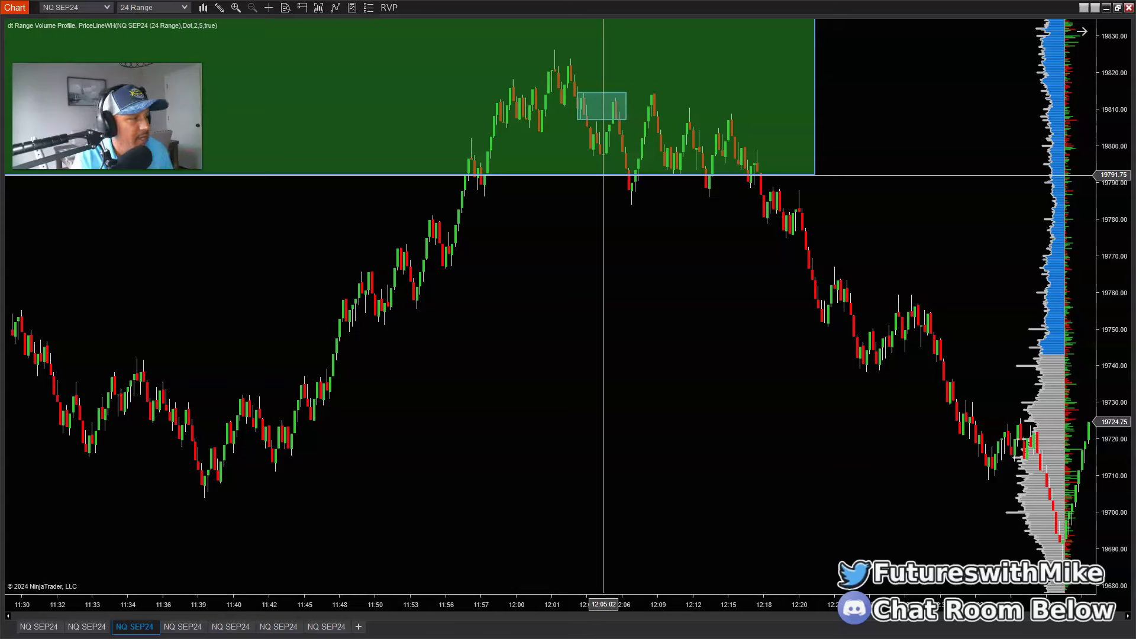
- Reselect the blue box and activate the chart window's toolbar
{"action": "left_click", "coordinate": [89, 540]}
{"action": "left_click", "coordinate": [605, 175]}
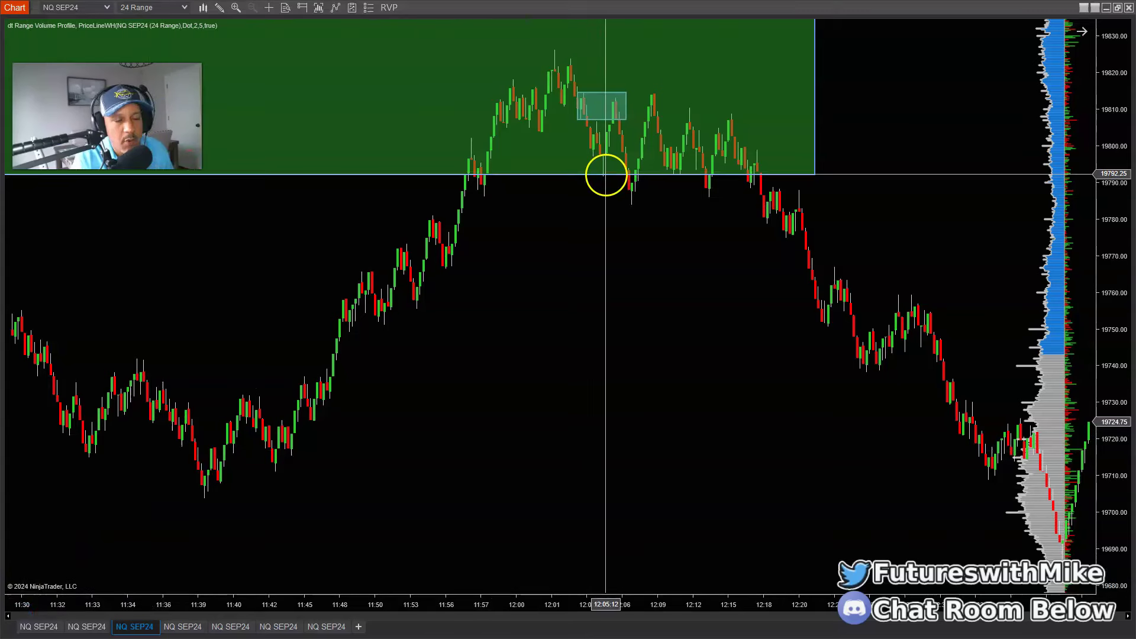
{"action": "left_click", "coordinate": [505, 196]}
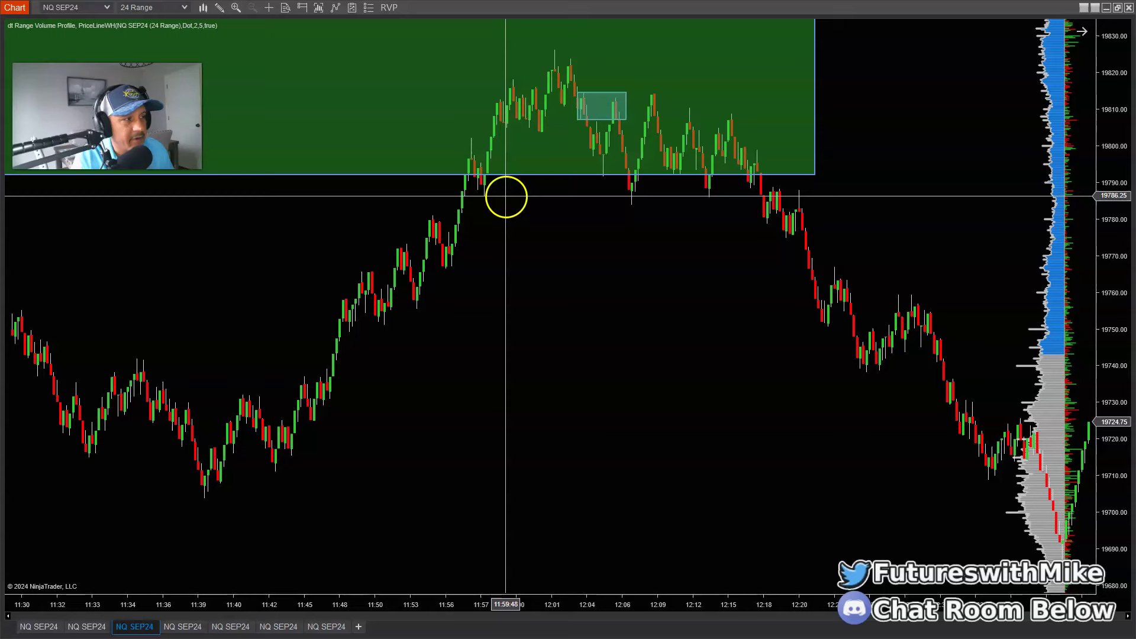
{"action": "left_click", "coordinate": [318, 34]}
- Draw a Path arrow running rightward along the top of the small blue zone
{"action": "left_click", "coordinate": [219, 7]}
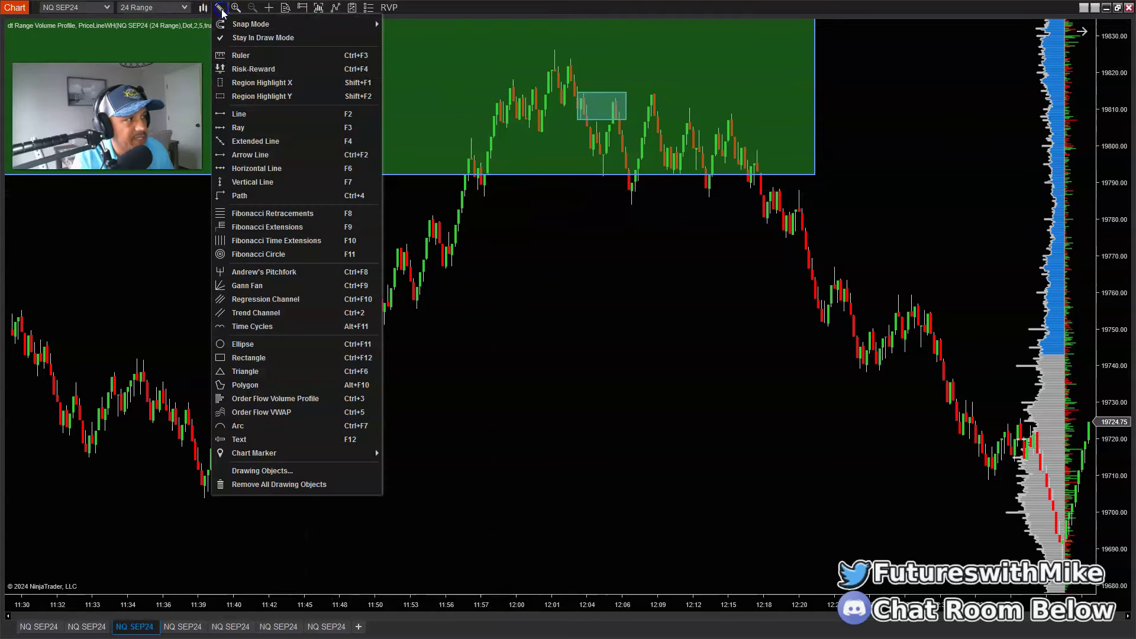
{"action": "left_click", "coordinate": [248, 154]}
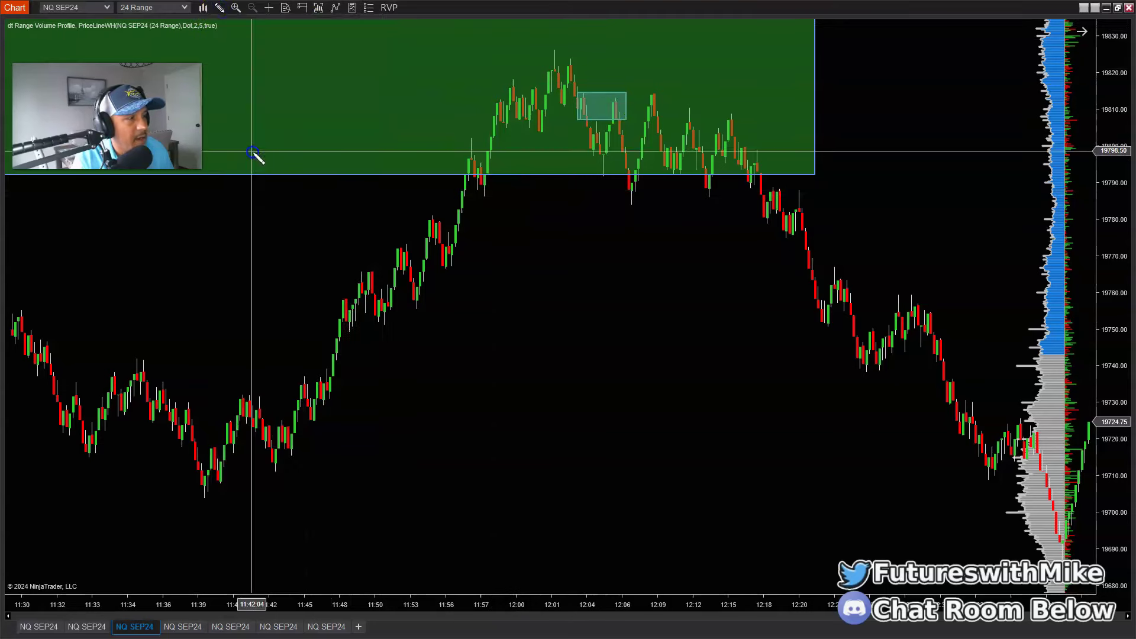
{"action": "left_click", "coordinate": [610, 96]}
{"action": "left_click", "coordinate": [597, 97]}
{"action": "left_click", "coordinate": [627, 95]}
{"action": "left_click", "coordinate": [638, 96]}
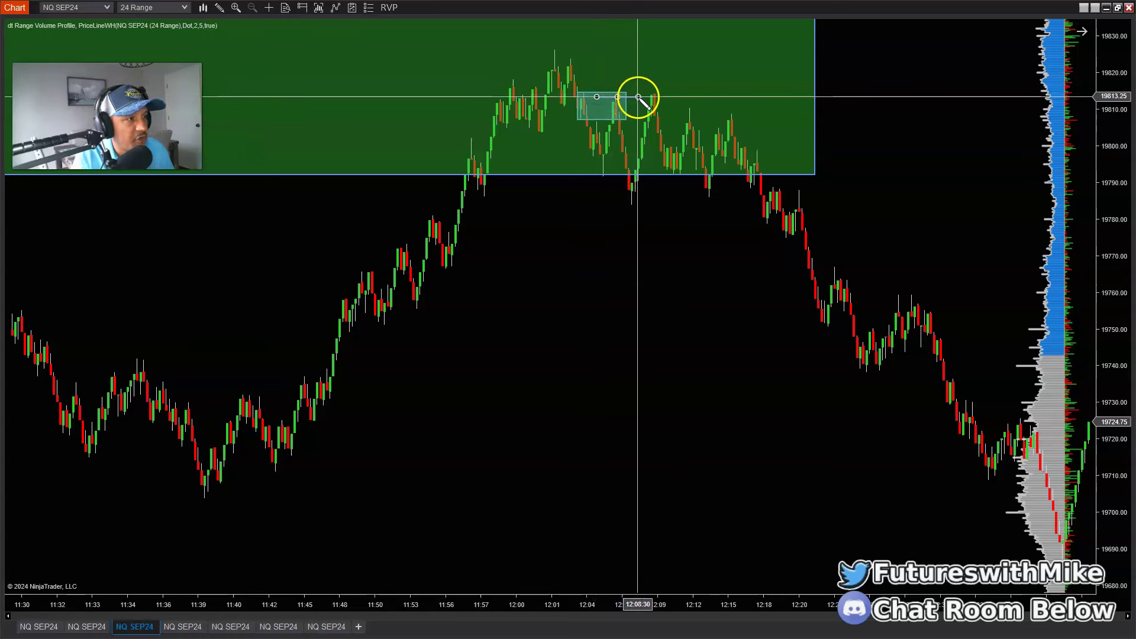
{"action": "double_click", "coordinate": [638, 97]}
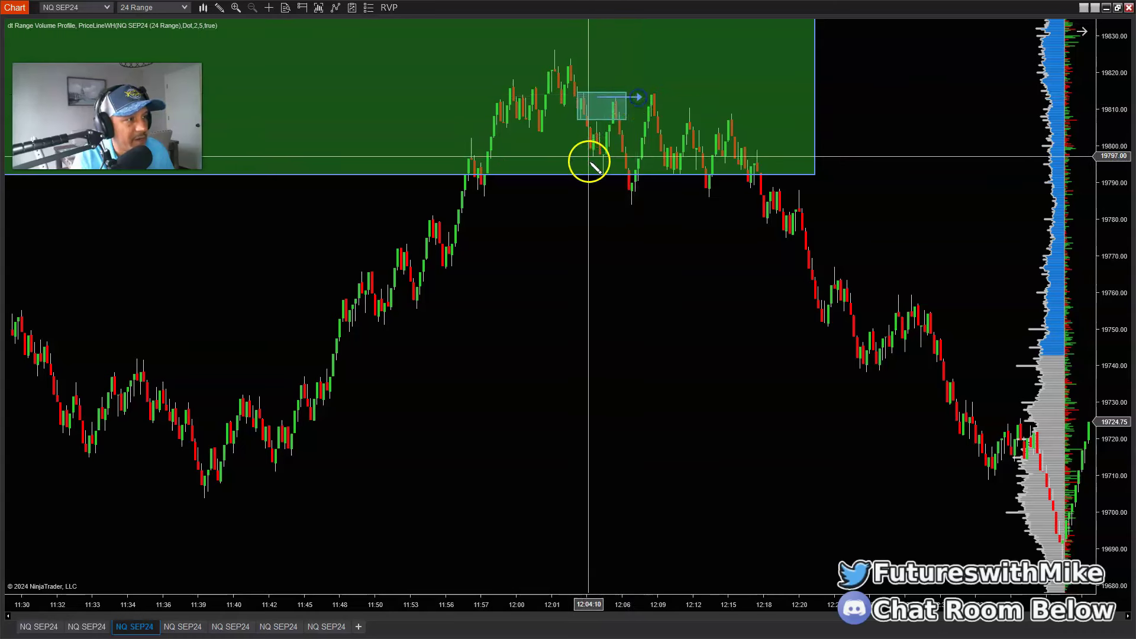
{"action": "left_click", "coordinate": [616, 101]}
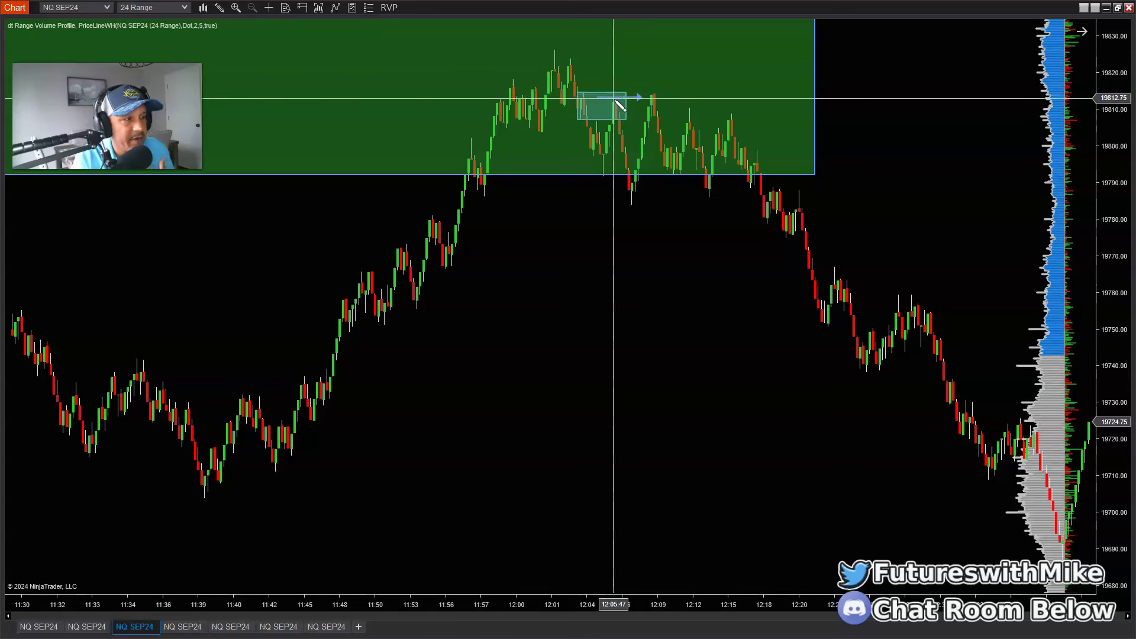
{"action": "left_click", "coordinate": [630, 197]}
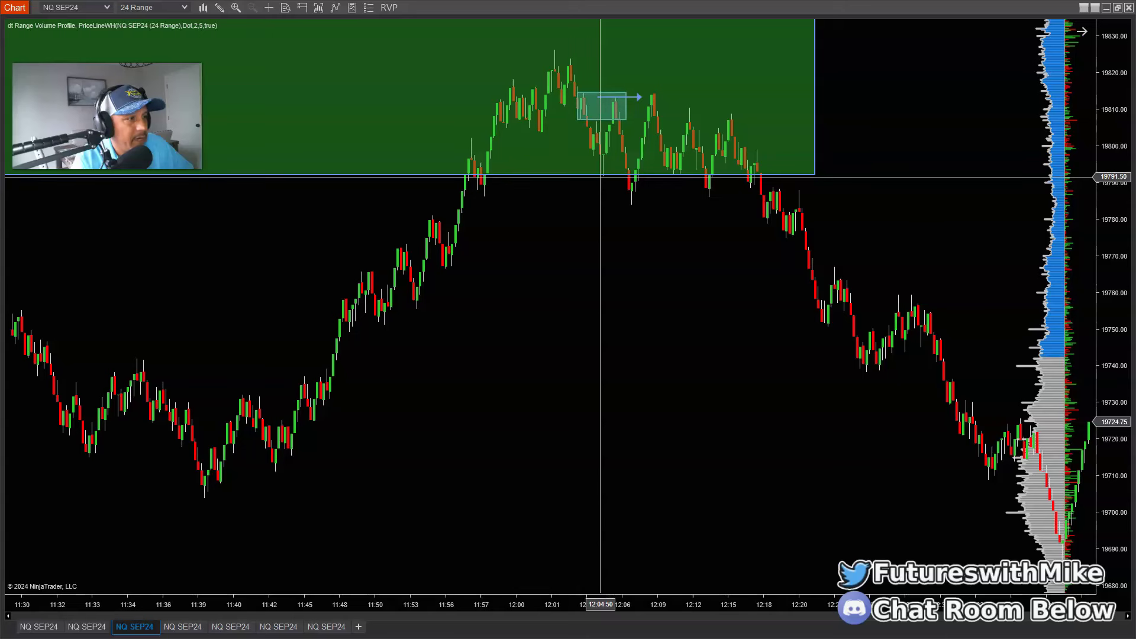
{"action": "left_click_drag", "start_coordinate": [532, 198], "coordinate": [500, 203]}
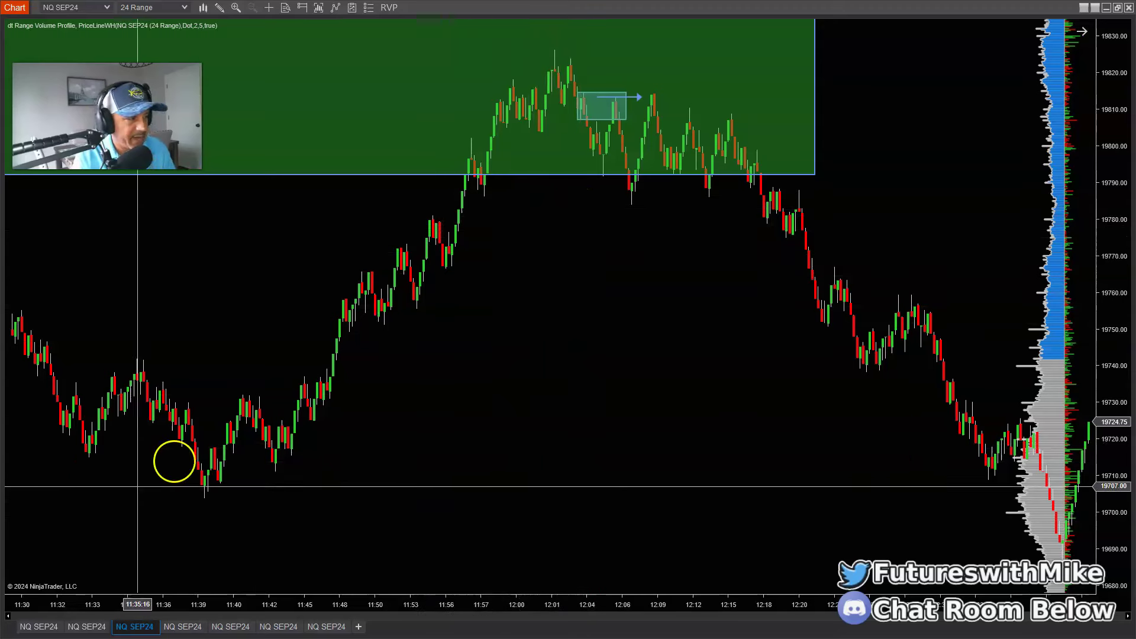
- Pan the 24 Range chart left to show the latest bars, with price at 19711.75
{"action": "left_click", "coordinate": [351, 468]}
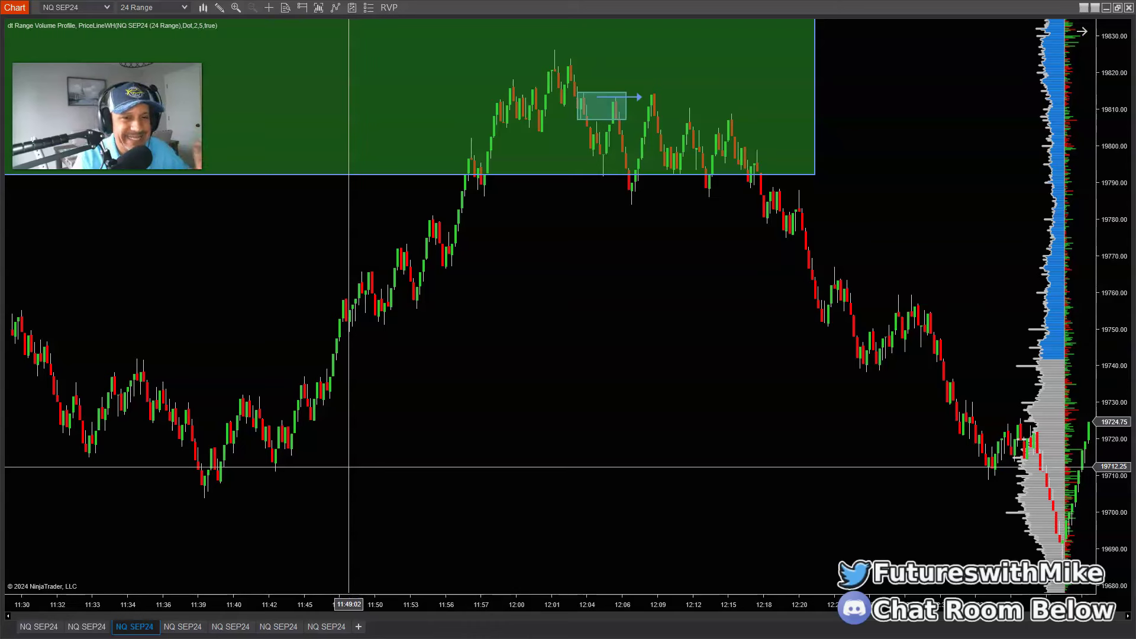
{"action": "left_click_drag", "start_coordinate": [578, 449], "coordinate": [470, 448]}
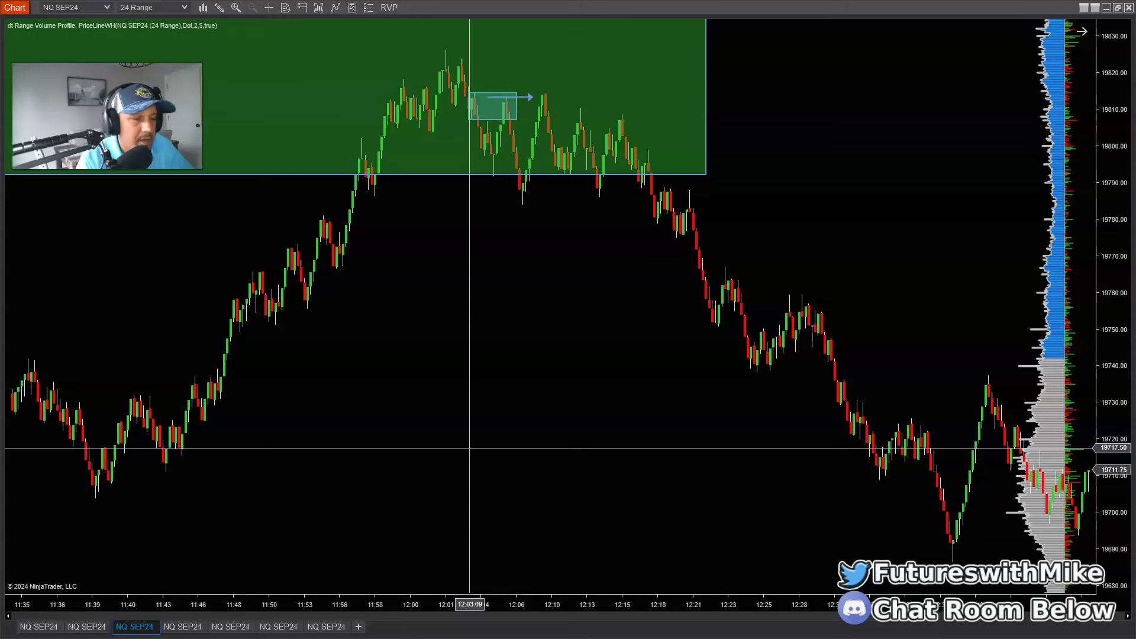
{"action": "left_click", "coordinate": [140, 482]}
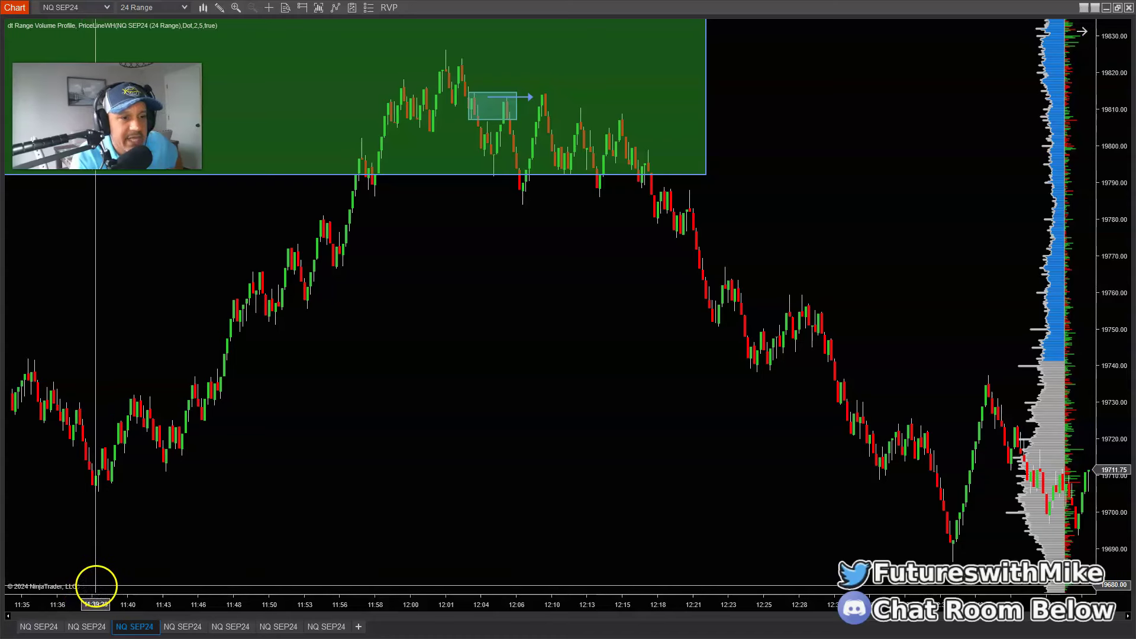
- Return to the 120 Range chart and adjust bar spacing to show Jul 19–22 with all three zones
{"action": "left_click", "coordinate": [39, 627]}
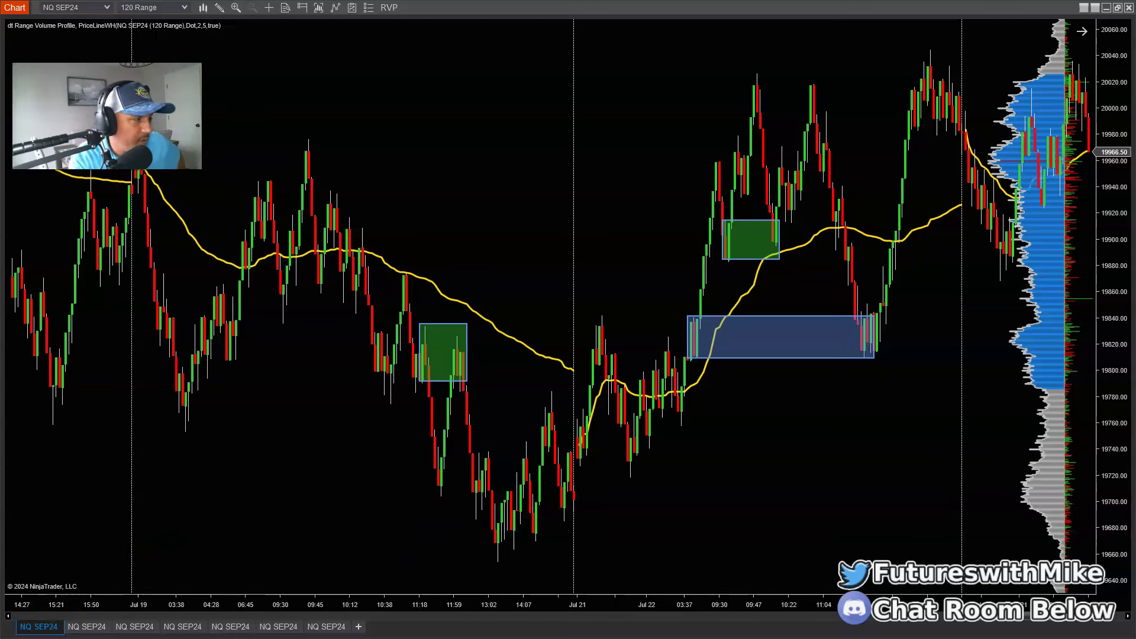
{"action": "left_click_drag", "start_coordinate": [549, 605], "coordinate": [631, 608]}
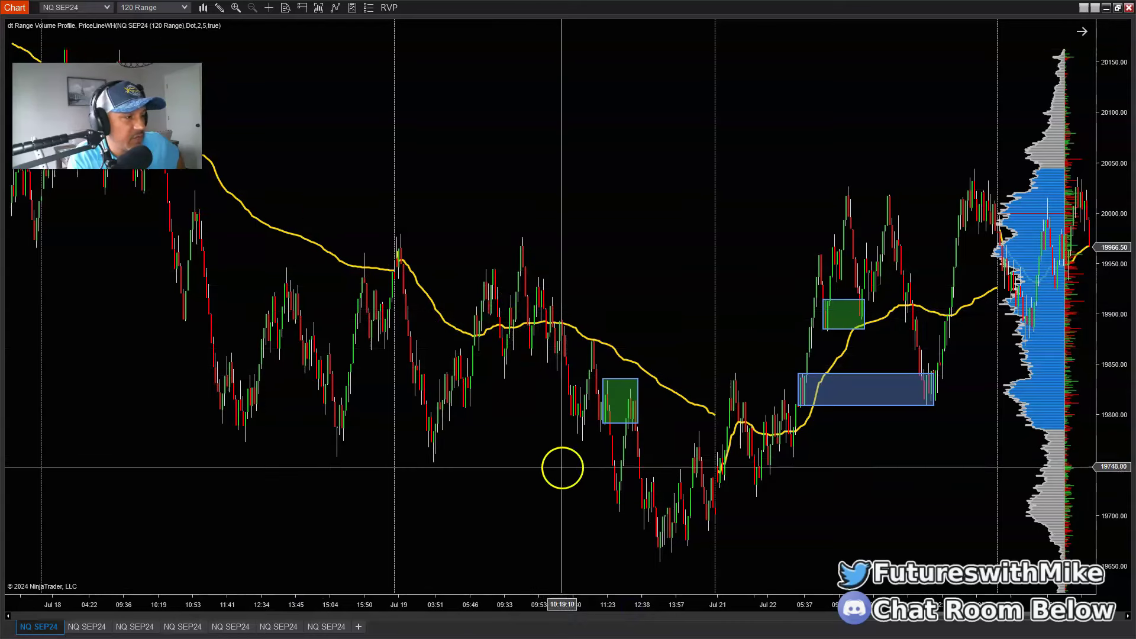
{"action": "scroll", "coordinate": [740, 539], "scroll_direction": "down", "scroll_amount": 3}
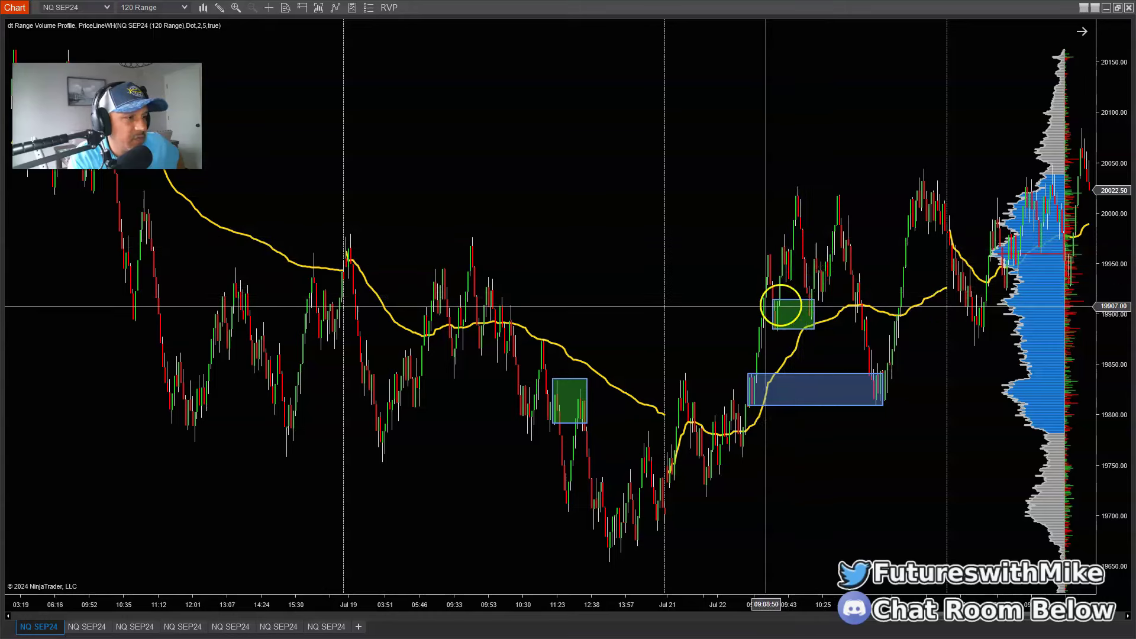
{"action": "left_click_drag", "start_coordinate": [763, 603], "coordinate": [718, 605]}
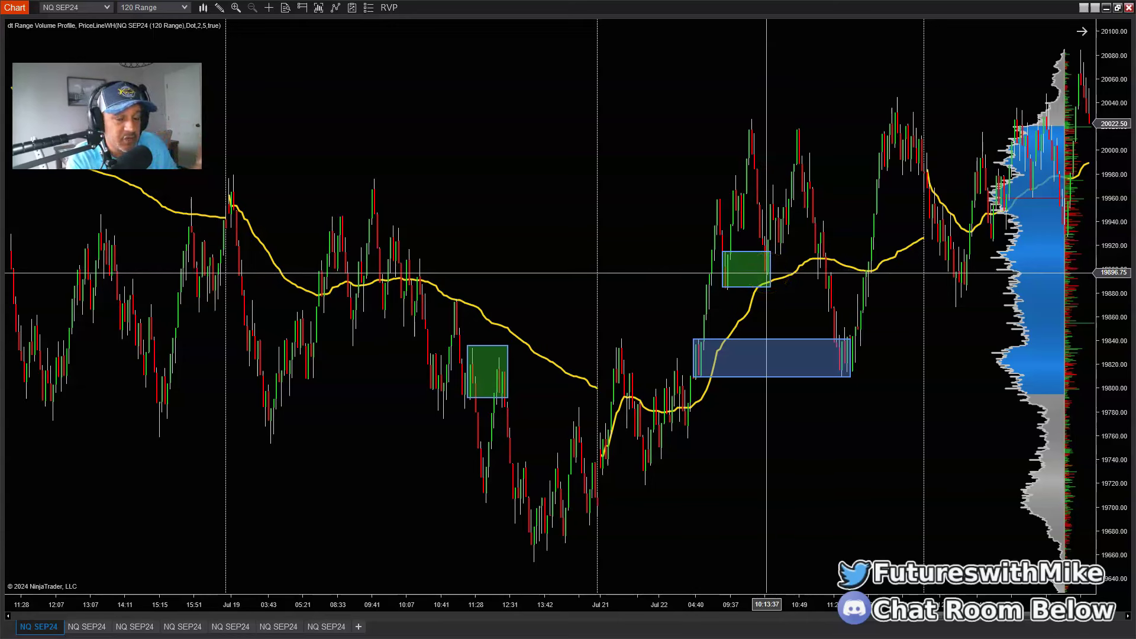
- Return to the 24 Range chart and compress the bars to show 09:50–10:13
{"action": "left_click", "coordinate": [121, 632]}
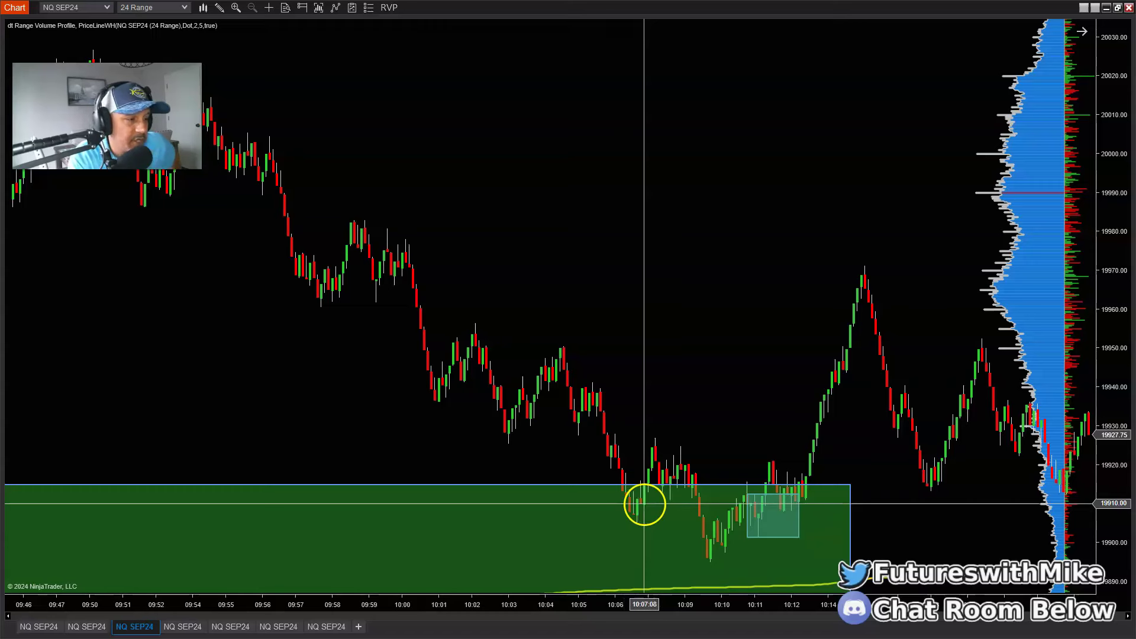
{"action": "left_click_drag", "start_coordinate": [754, 604], "coordinate": [730, 610]}
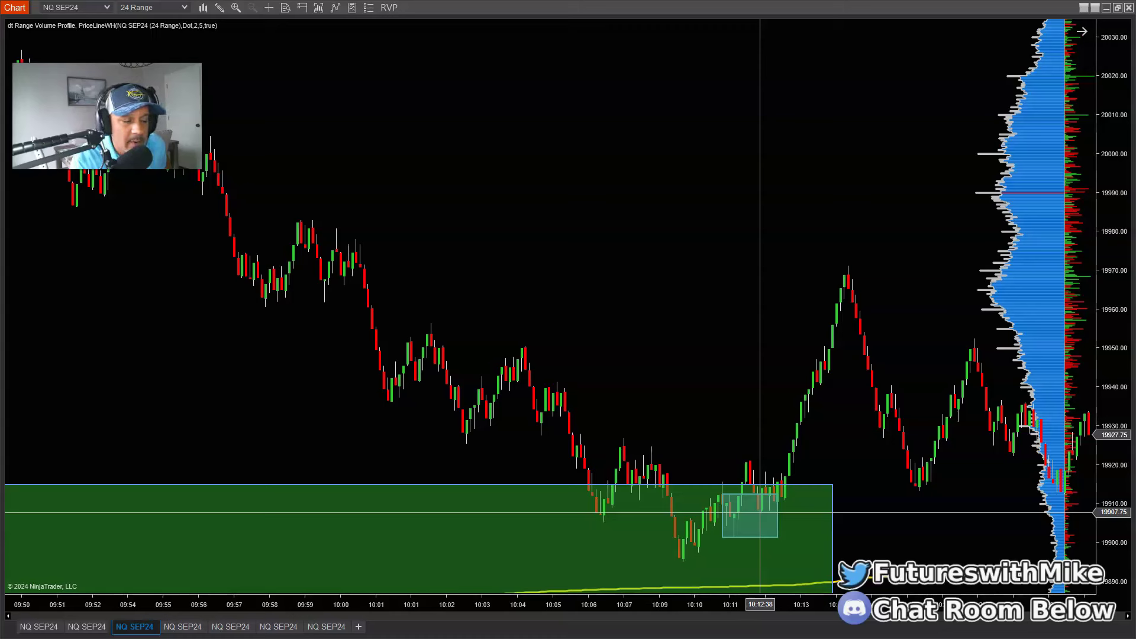
{"action": "left_click", "coordinate": [764, 492]}
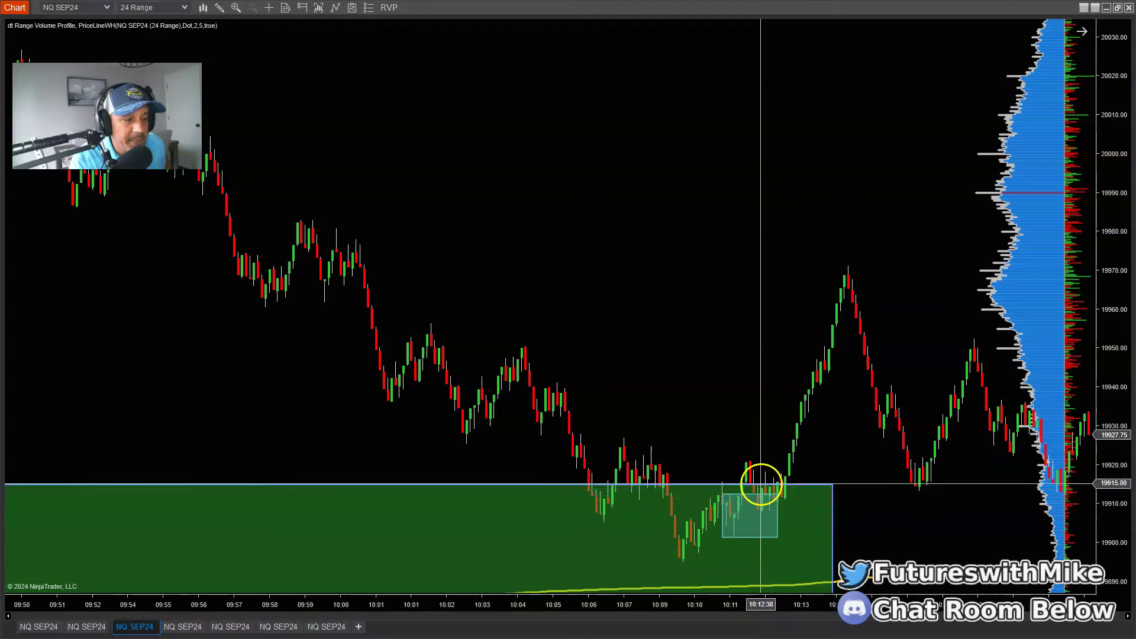
{"action": "left_click_drag", "start_coordinate": [764, 471], "coordinate": [565, 412]}
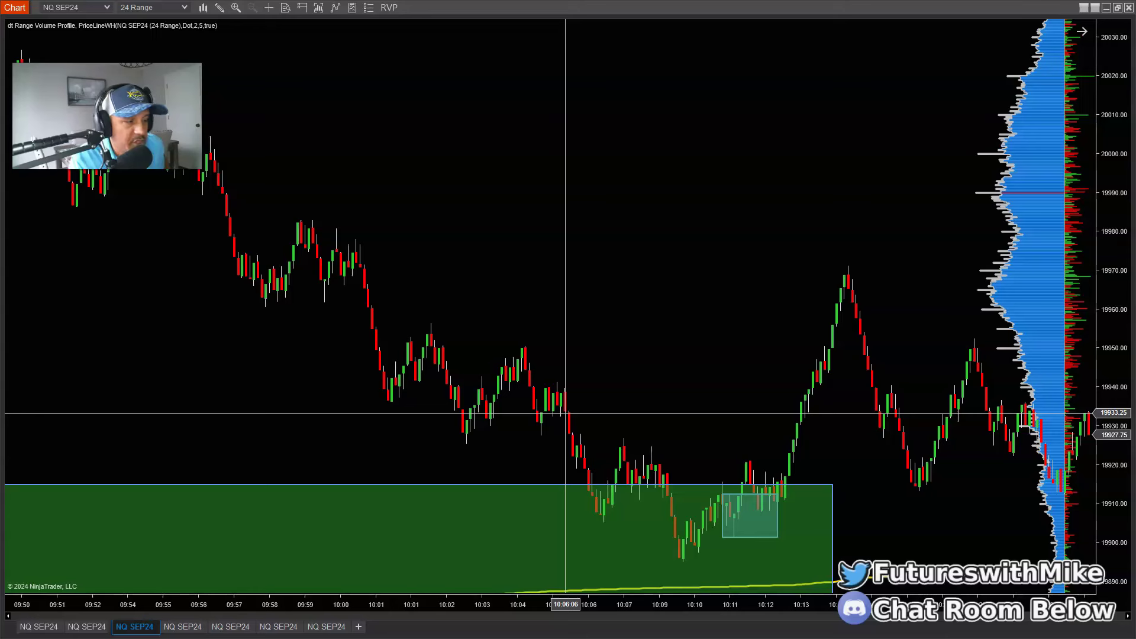
{"action": "left_click_drag", "start_coordinate": [755, 482], "coordinate": [367, 277]}
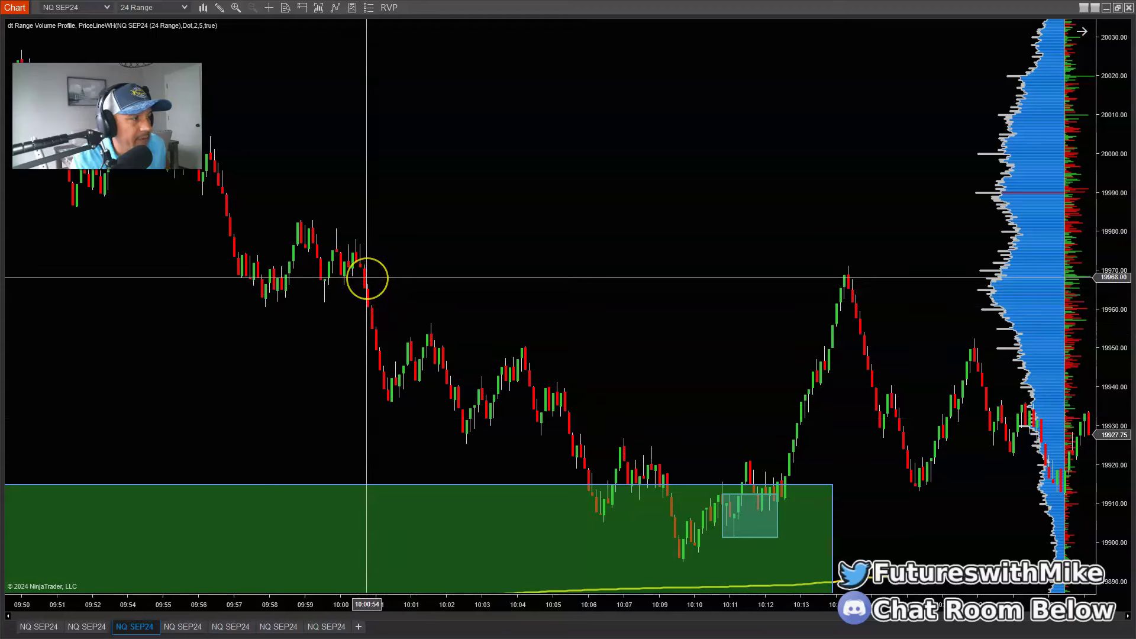
{"action": "left_click_drag", "start_coordinate": [517, 406], "coordinate": [52, 633]}
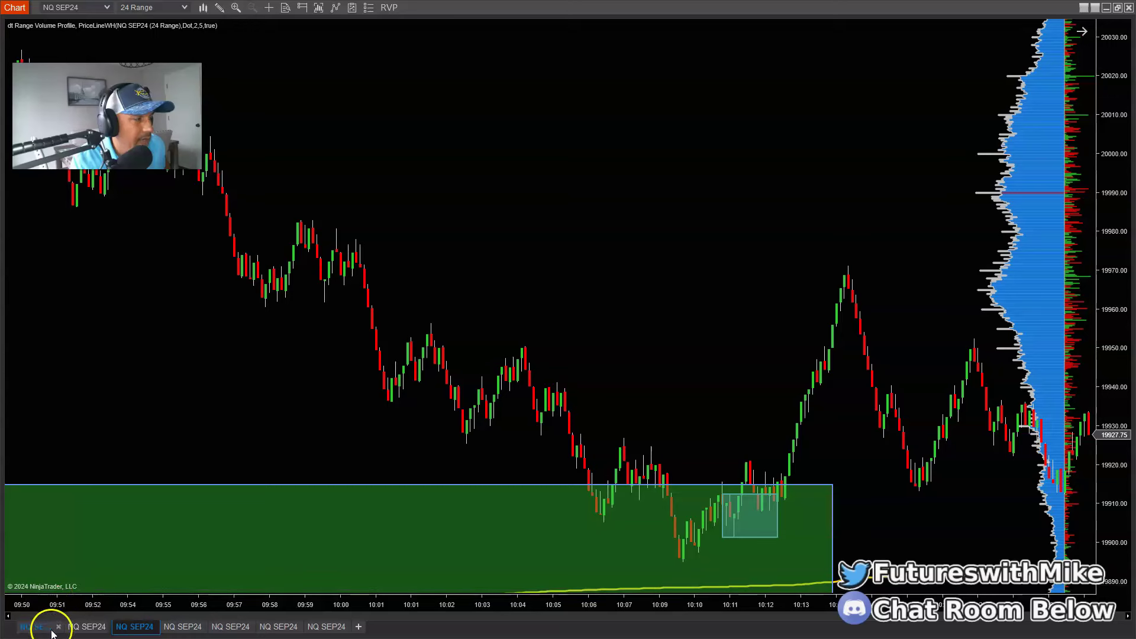
{"action": "left_click", "coordinate": [52, 633]}
{"action": "left_click_drag", "start_coordinate": [568, 446], "coordinate": [755, 159]}
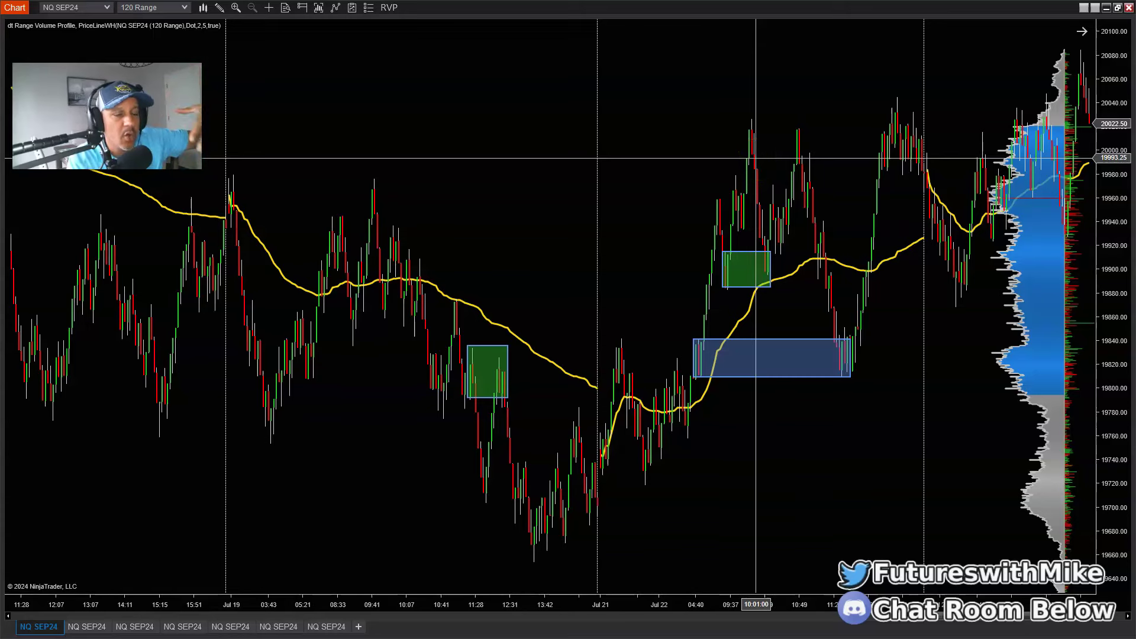
{"action": "left_click", "coordinate": [139, 629]}
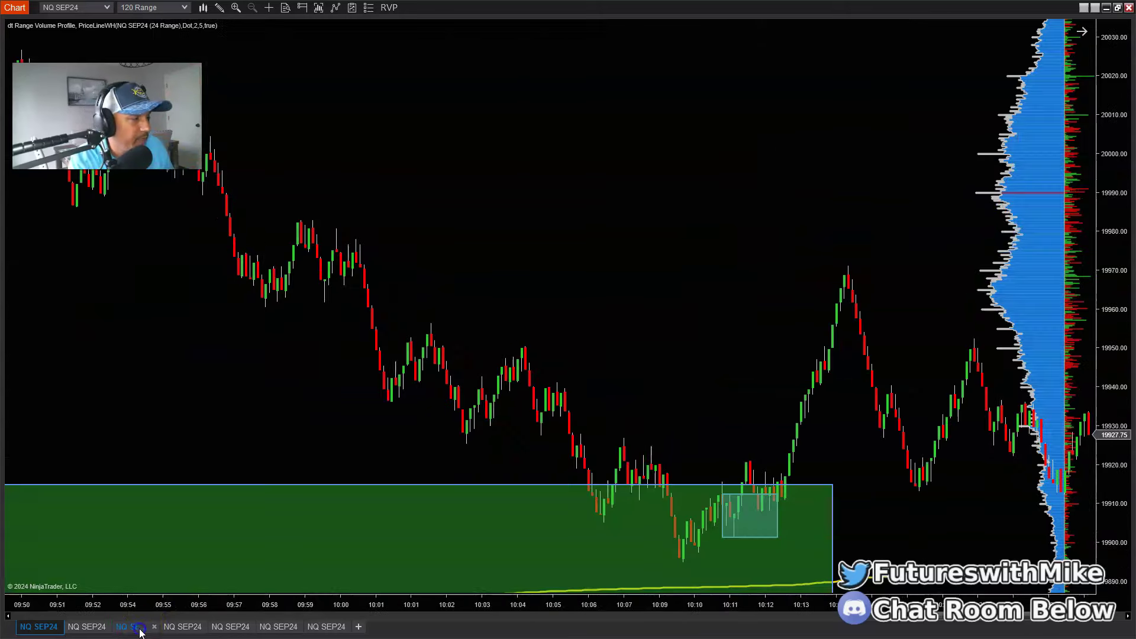